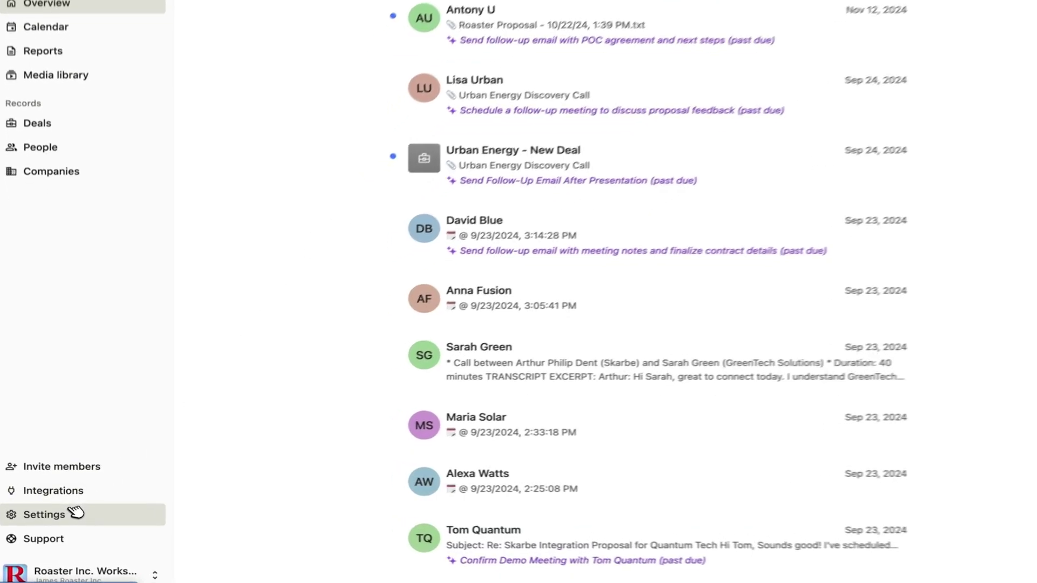
Look over the workspace's connected integrations in Settings, then browse the People contacts list
click(74, 512)
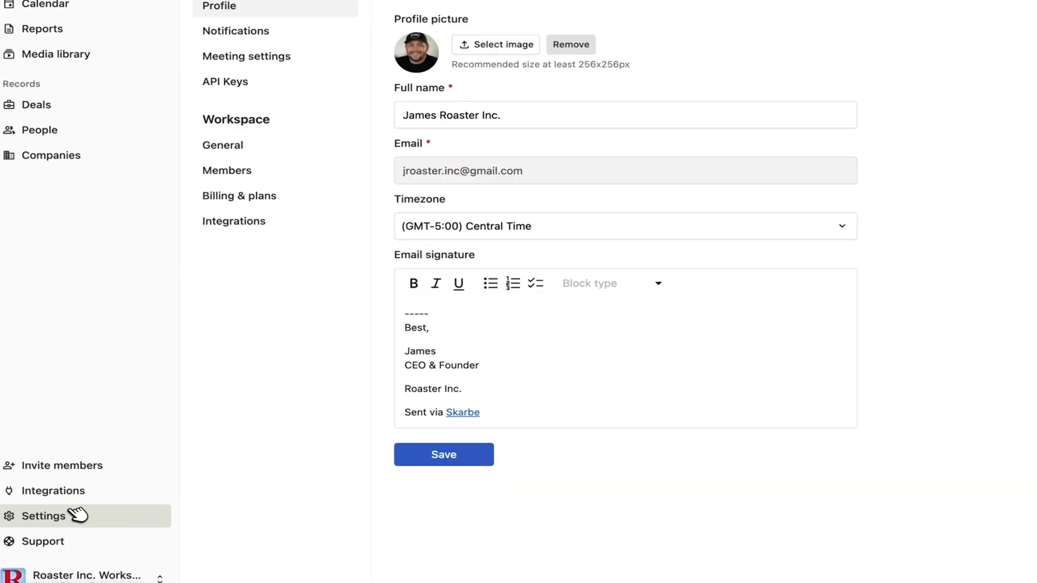
click(234, 221)
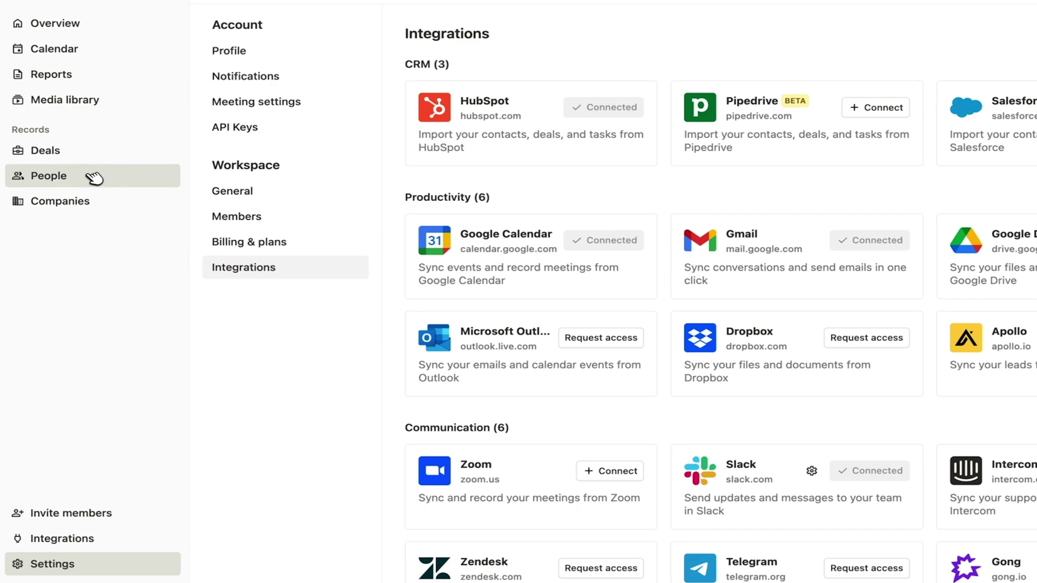
click(93, 177)
scroll(341, 348, down, 8)
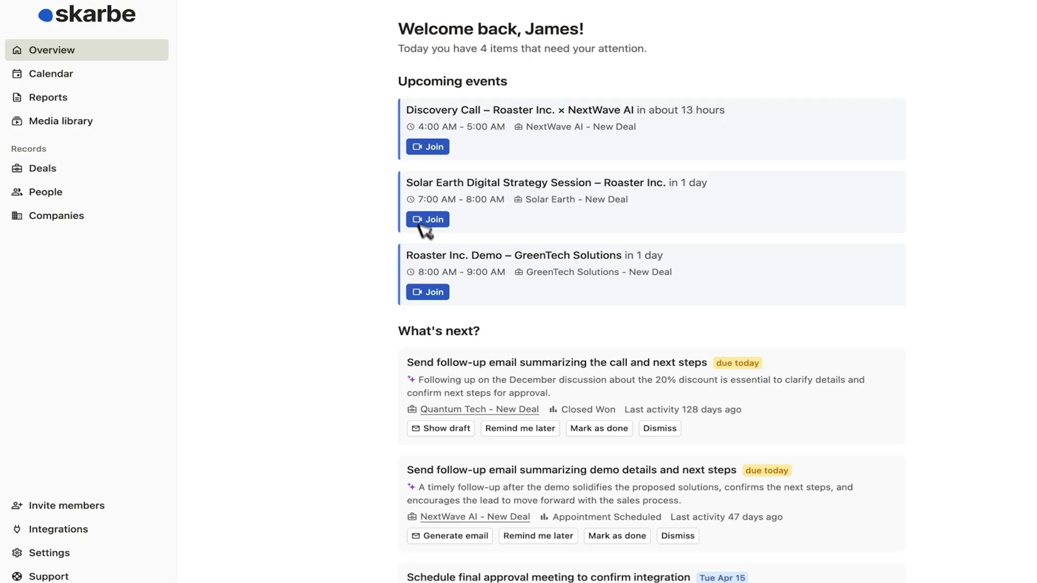
Review the Urban Energy Discovery Call's Timeline, Comments, Details and Summary tabs, then close it
click(365, 305)
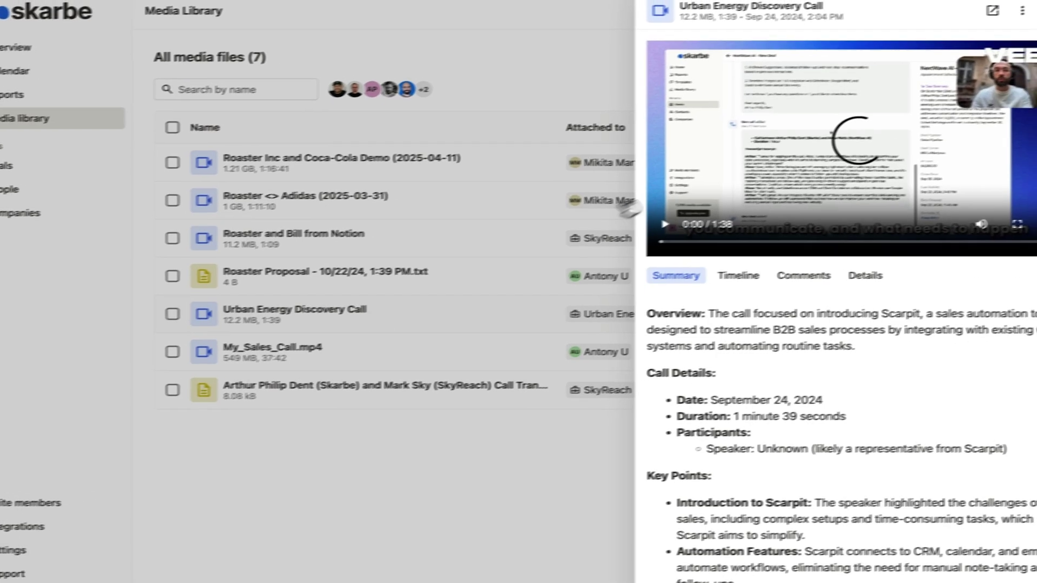
click(698, 280)
click(760, 280)
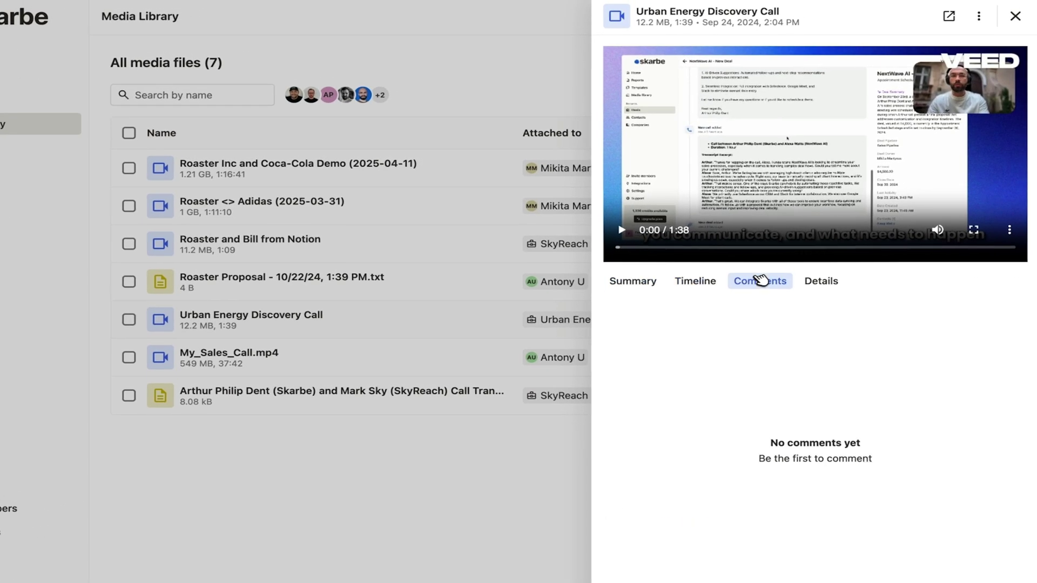
click(822, 281)
click(632, 280)
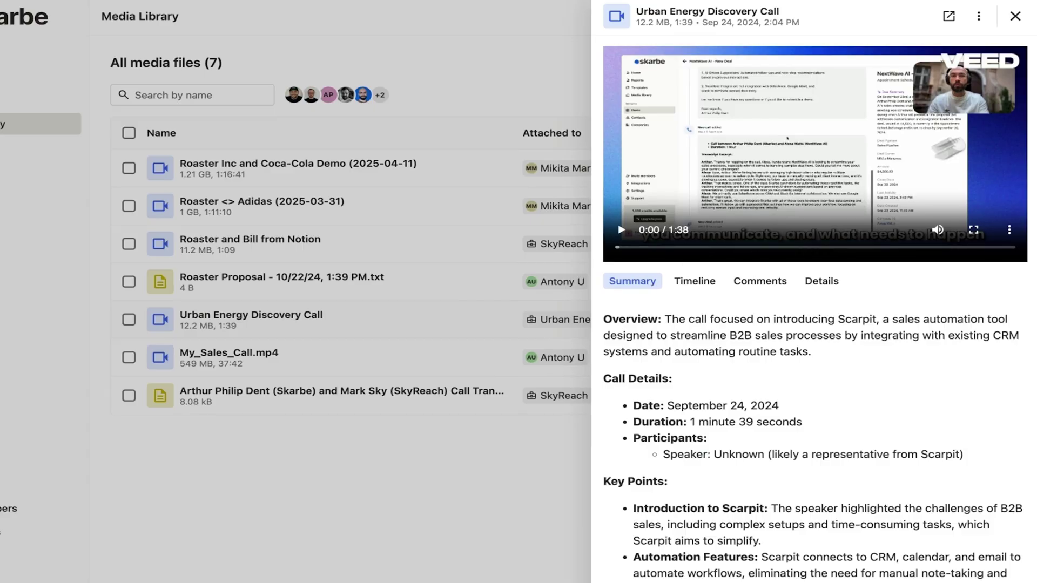
click(1016, 17)
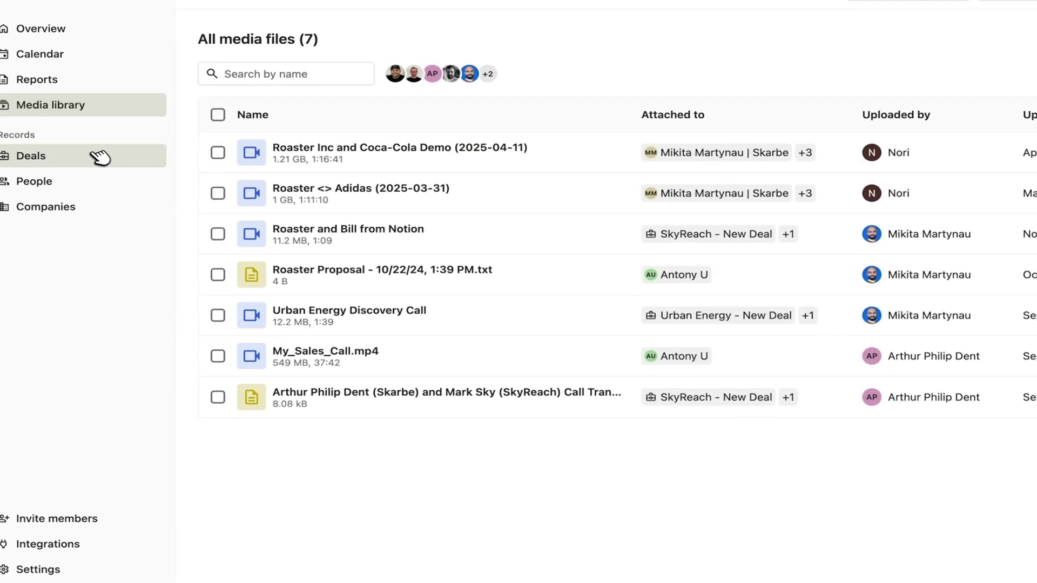
On the deals pipeline board, drag the Urban Energy card into Decision Maker Bought-In
click(32, 156)
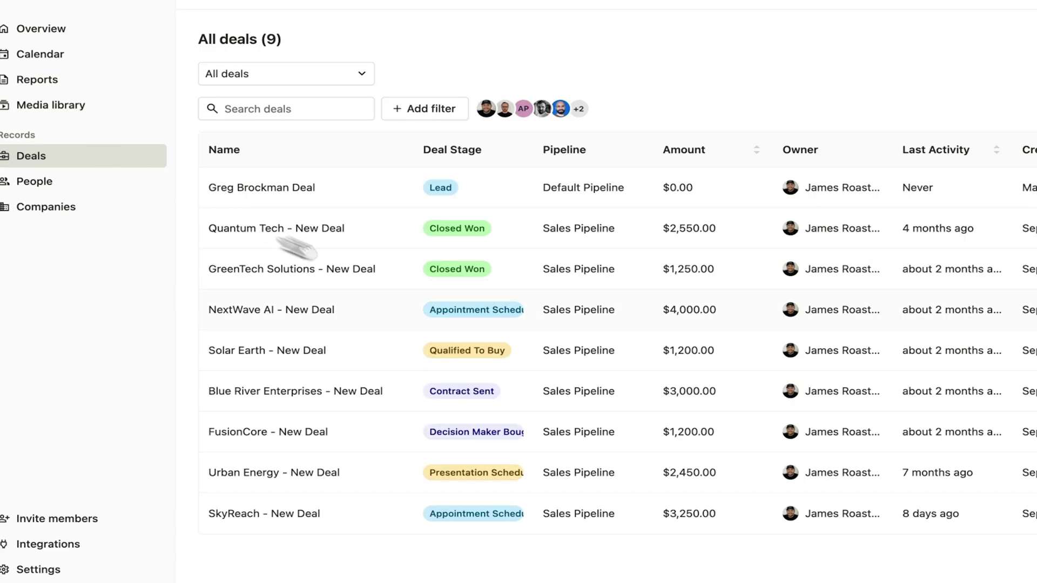
click(991, 121)
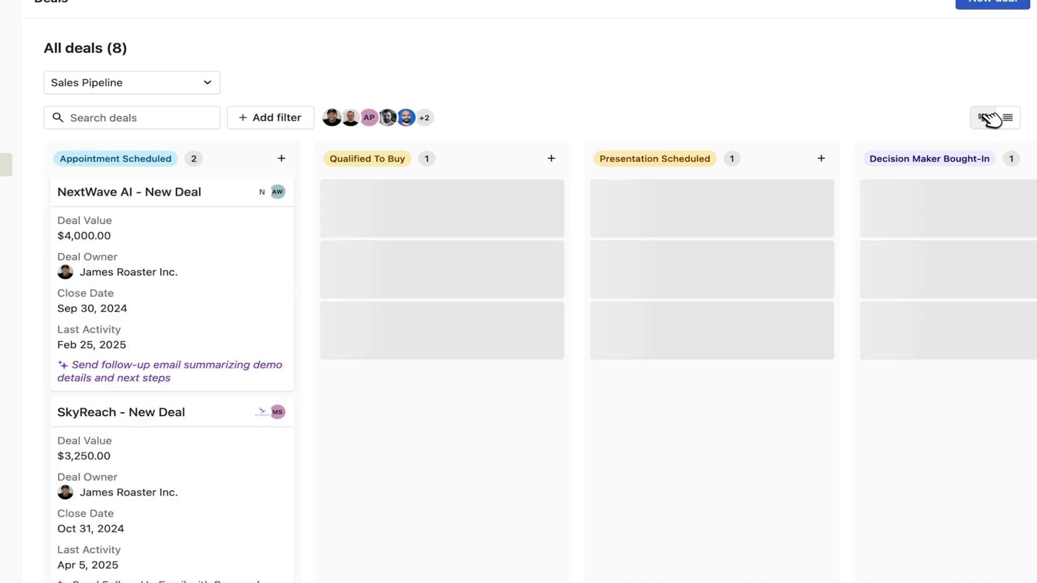
scroll(545, 317, right, 5)
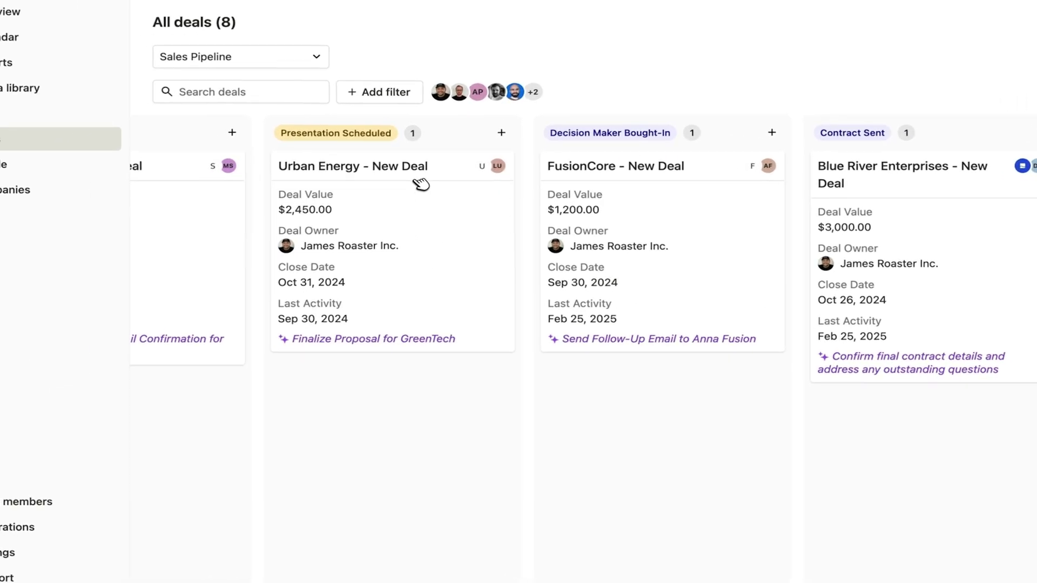
drag(421, 185, 647, 183)
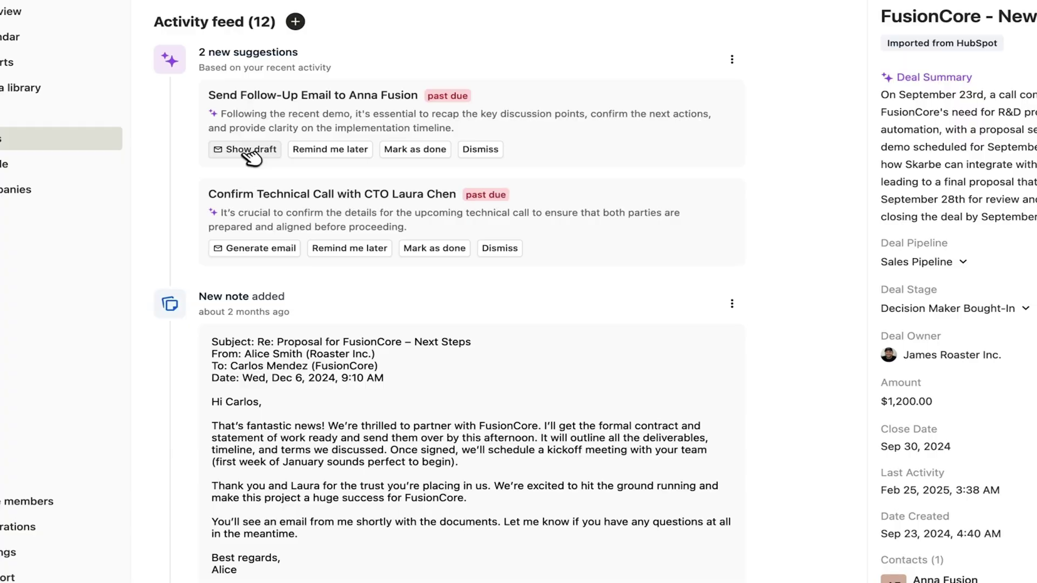
Generate a follow-up email draft for FusionCore and bring up the AI writing assistant
click(251, 248)
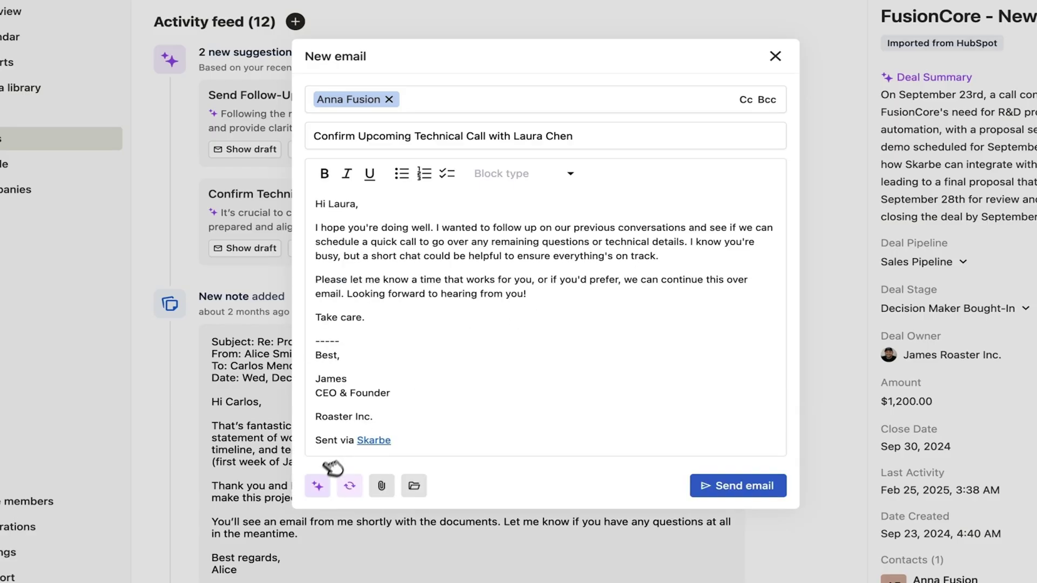
click(317, 485)
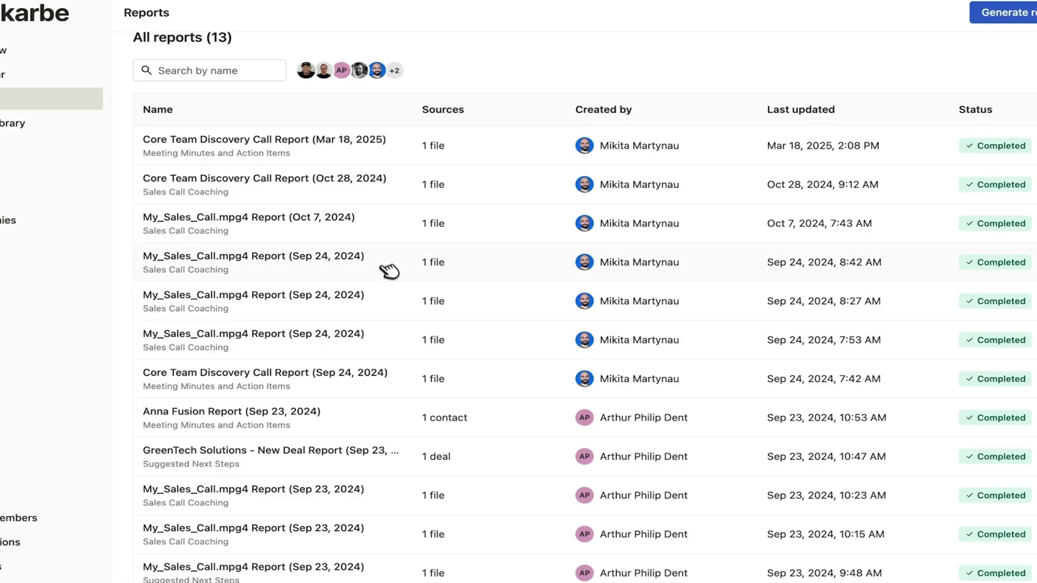
click(920, 29)
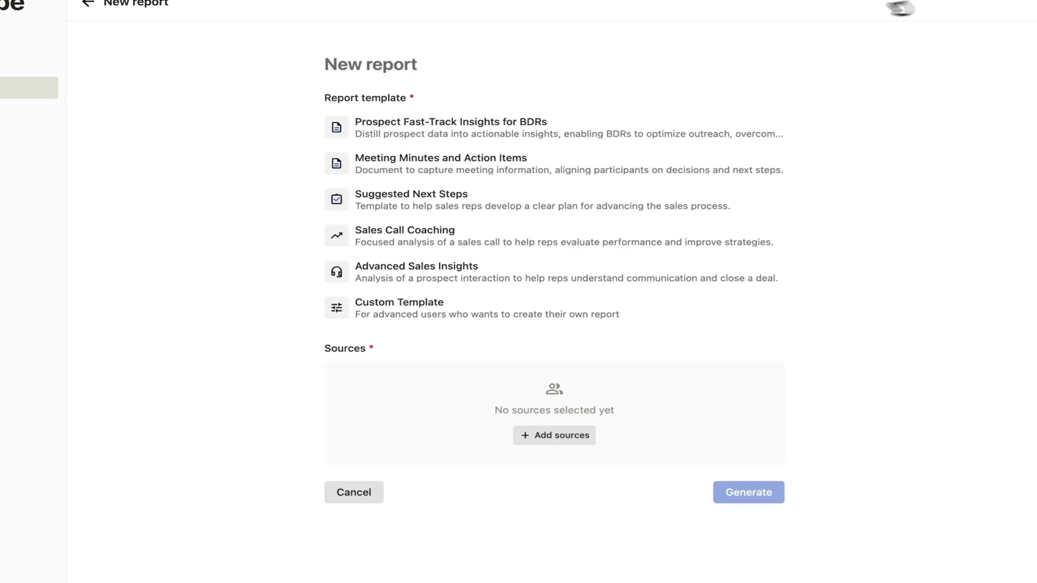
click(554, 435)
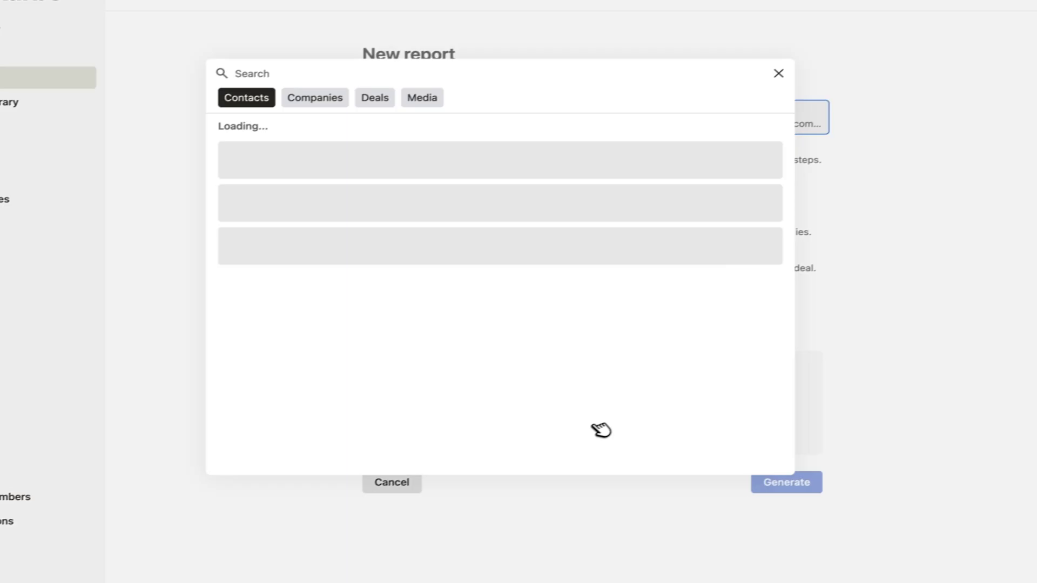
scroll(261, 301, down, 5)
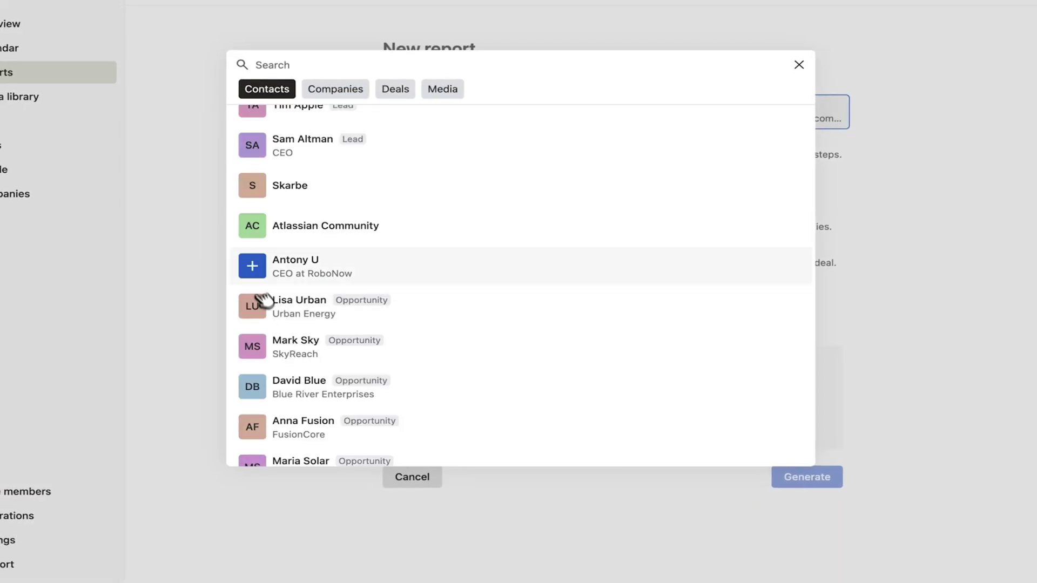
click(252, 266)
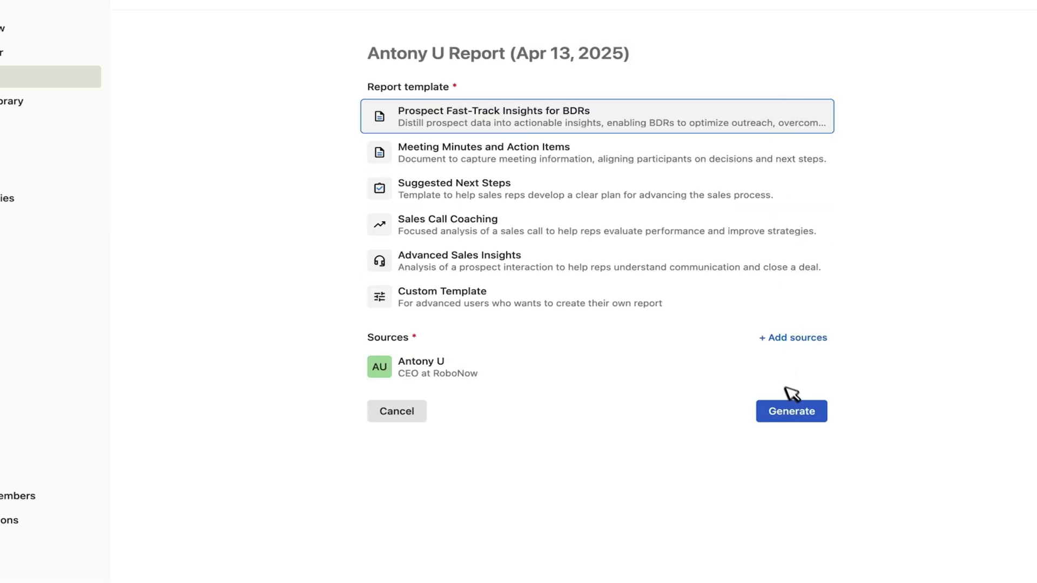